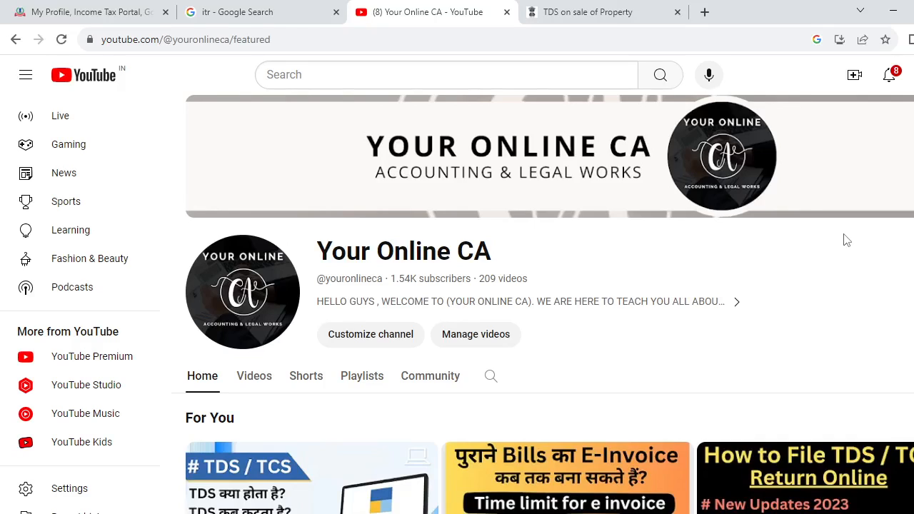
Step: Review the Form 26QB filing steps on the Income Tax Department's TDS on Sale of Property page and return to the e-filing portal
{"action": "left_click", "coordinate": [606, 8]}
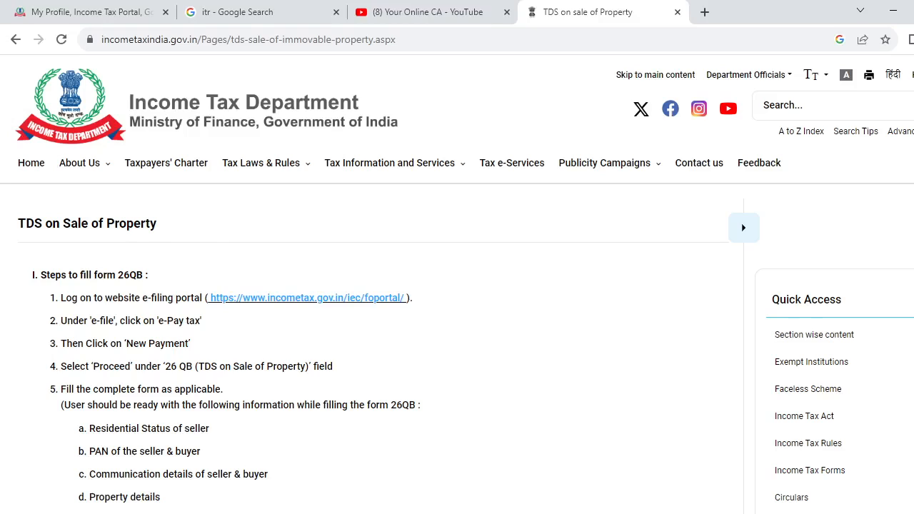
{"action": "scroll", "coordinate": [457, 283], "scroll_direction": "down", "scroll_amount": 2}
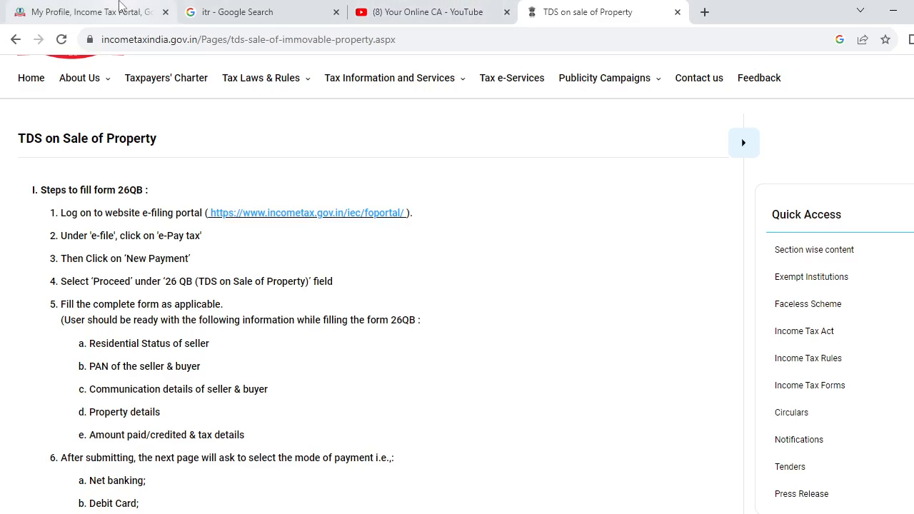
{"action": "mouse_move", "coordinate": [120, 5]}
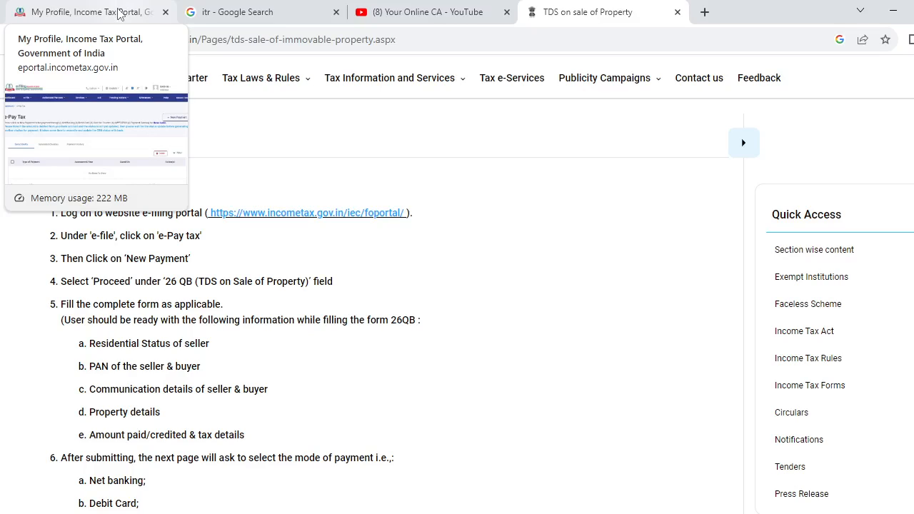
{"action": "left_click", "coordinate": [118, 13]}
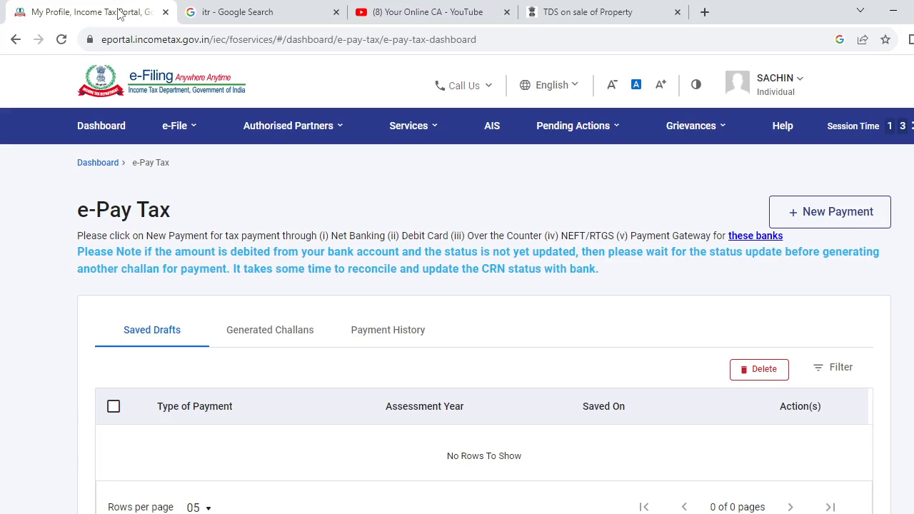
{"action": "left_click", "coordinate": [185, 124]}
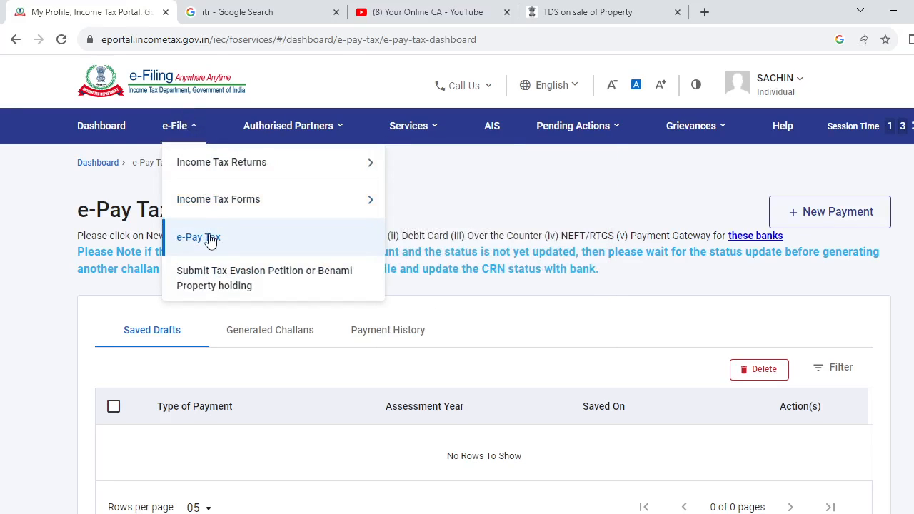
{"action": "mouse_move", "coordinate": [287, 207]}
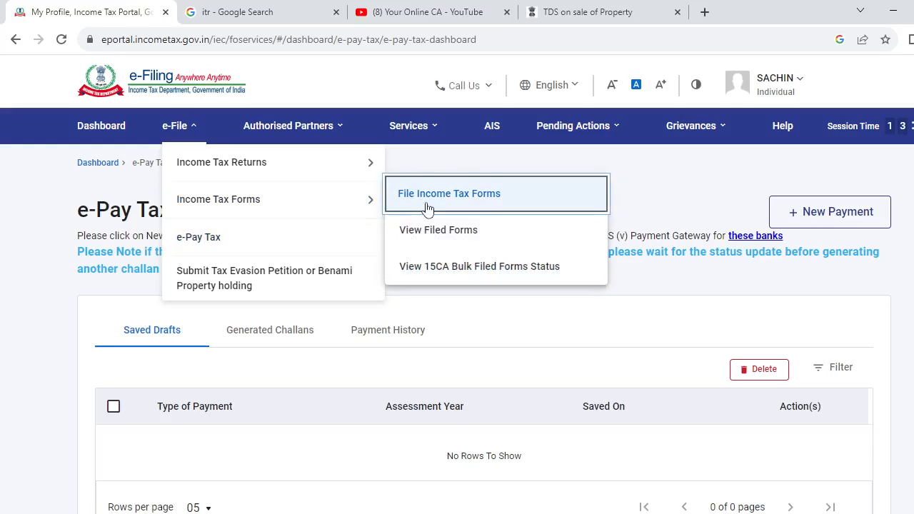
{"action": "left_click", "coordinate": [641, 340]}
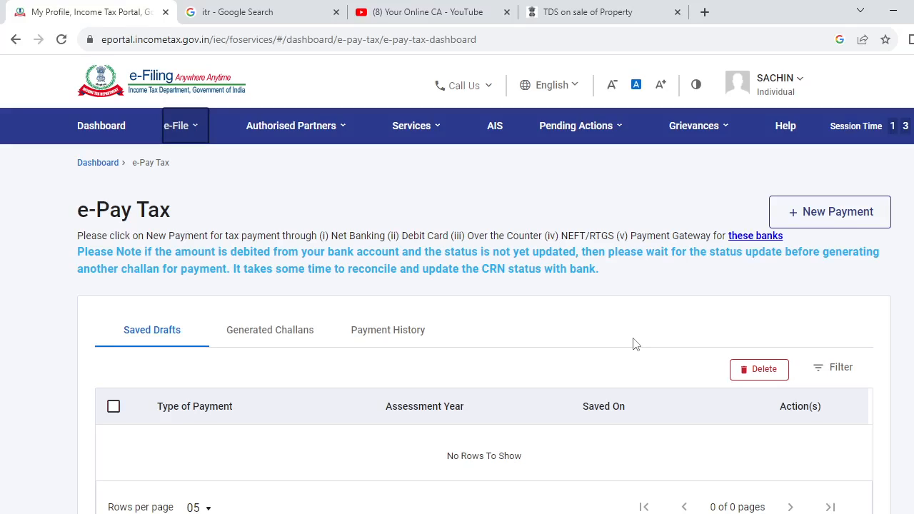
Step: Start a new e-Pay Tax payment for 26 QB (TDS on Sale of Property)
{"action": "left_click", "coordinate": [826, 227]}
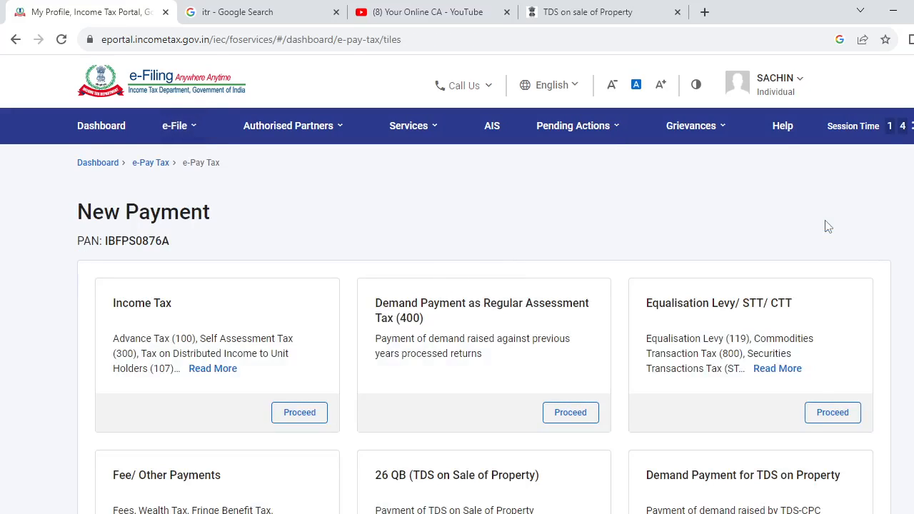
{"action": "scroll", "coordinate": [457, 321], "scroll_direction": "down", "scroll_amount": 3}
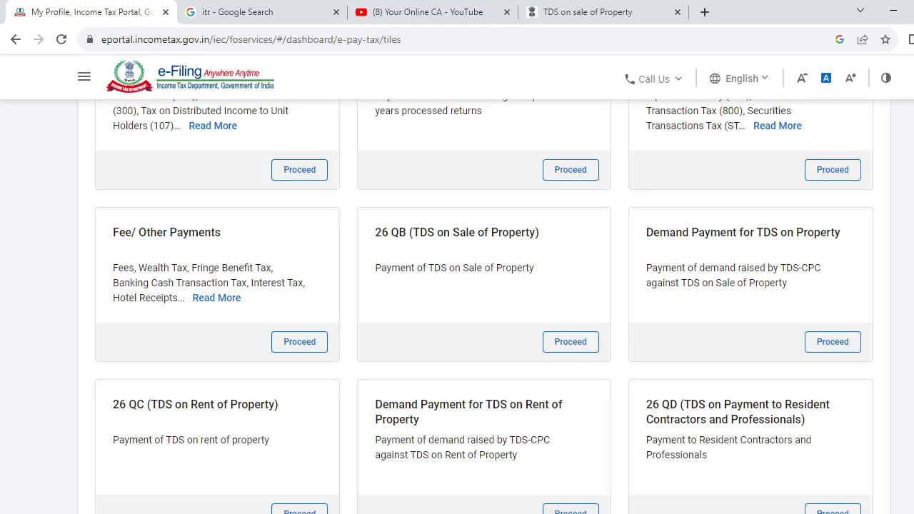
{"action": "left_click", "coordinate": [575, 342]}
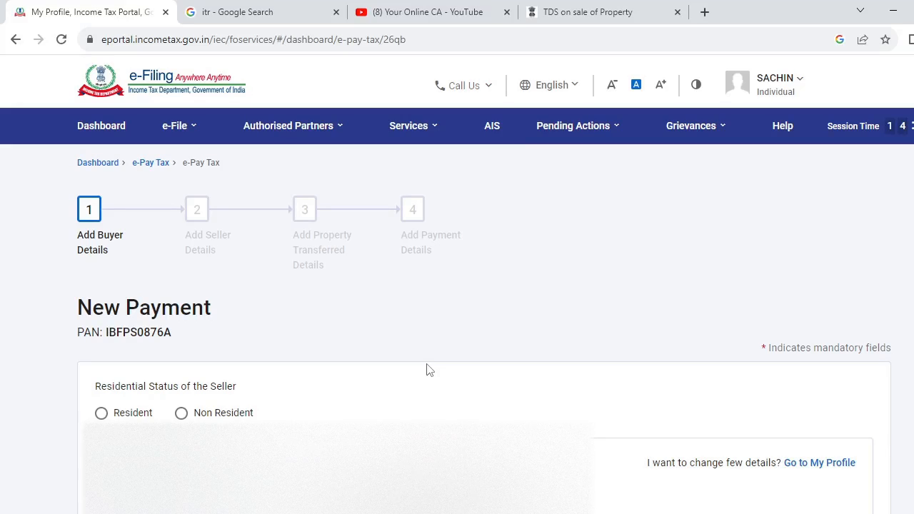
Step: Complete the buyer details with a Resident seller and No for more than one buyer, and continue to the seller details
{"action": "left_click", "coordinate": [120, 417]}
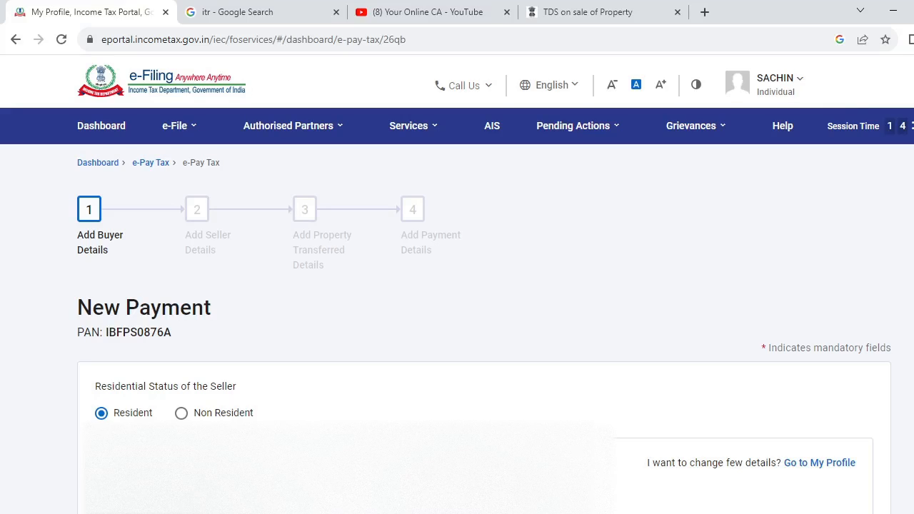
{"action": "scroll", "coordinate": [457, 286], "scroll_direction": "down", "scroll_amount": 10}
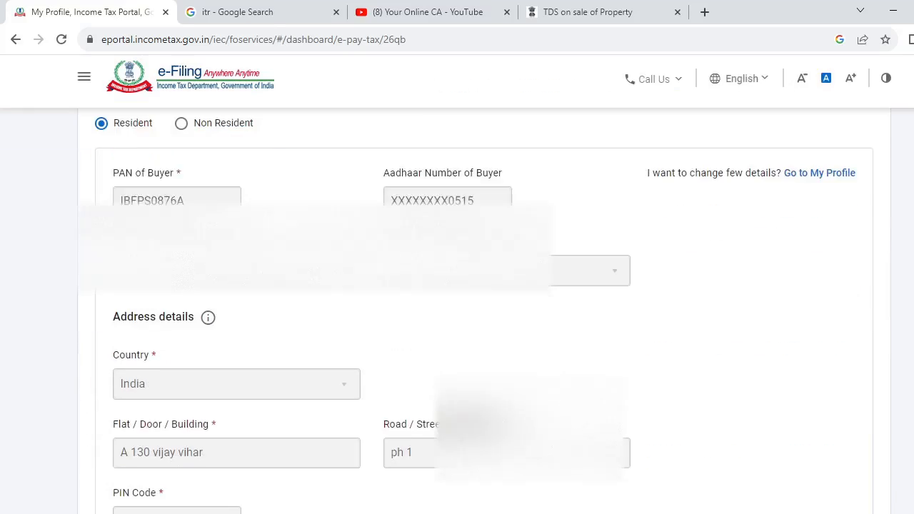
{"action": "scroll", "coordinate": [457, 286], "scroll_direction": "down", "scroll_amount": 2}
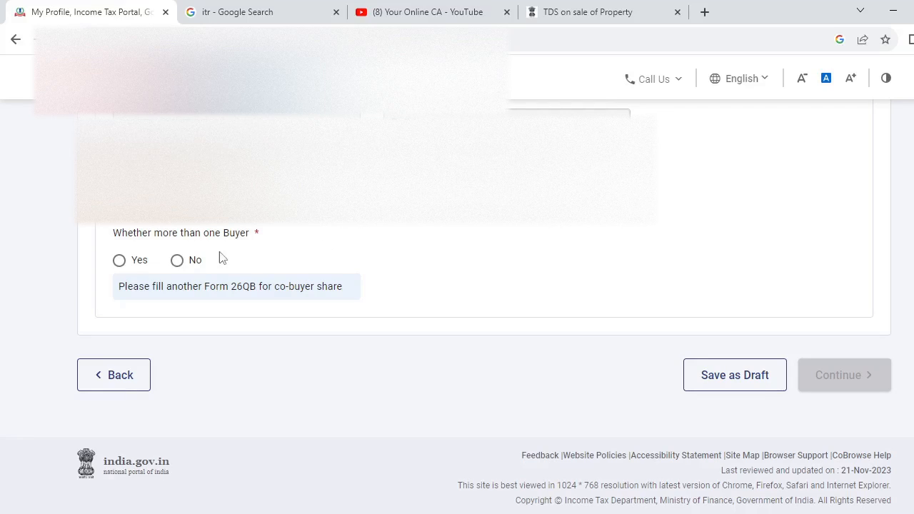
{"action": "left_click", "coordinate": [178, 261]}
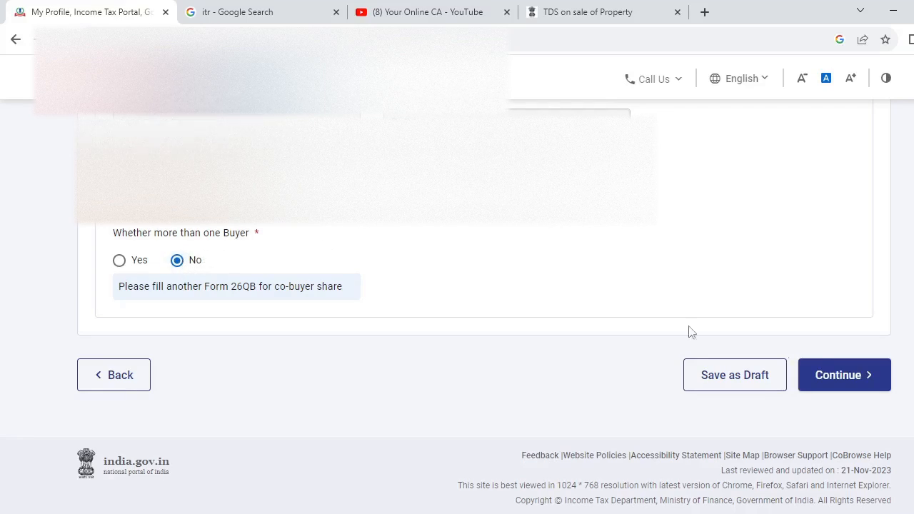
{"action": "left_click", "coordinate": [844, 372]}
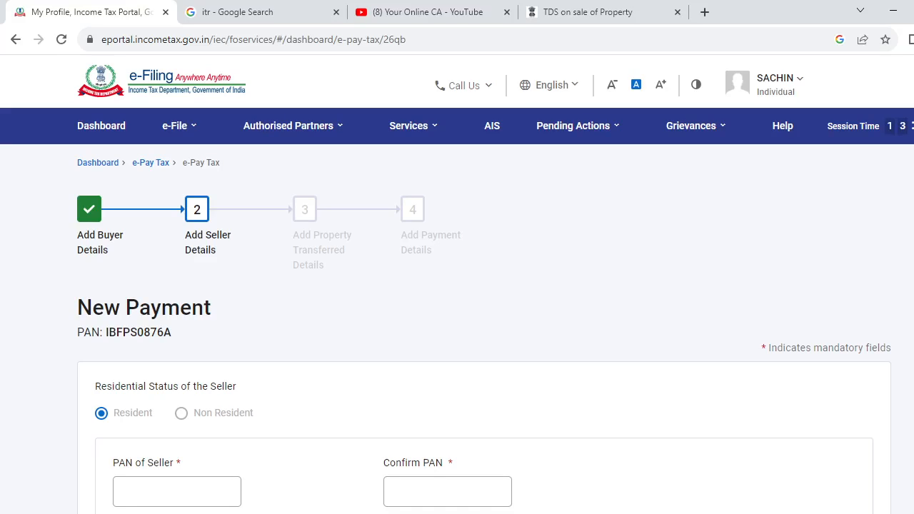
Step: Examine the seller details form, including the PAN, Aadhaar, address, contact and more-than-one-seller fields
{"action": "scroll", "coordinate": [484, 307], "scroll_direction": "down", "scroll_amount": 10}
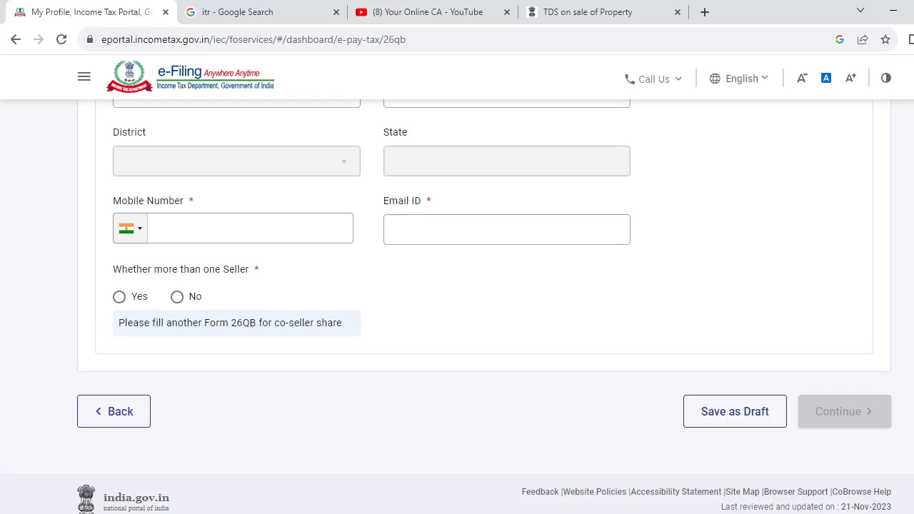
{"action": "scroll", "coordinate": [484, 307], "scroll_direction": "up", "scroll_amount": 10}
{"action": "scroll", "coordinate": [484, 297], "scroll_direction": "down", "scroll_amount": 1}
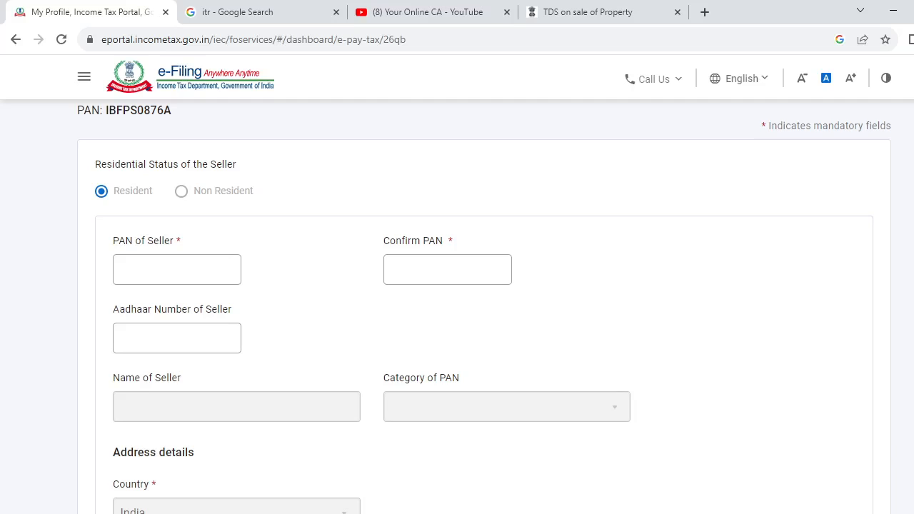
{"action": "scroll", "coordinate": [484, 308], "scroll_direction": "down", "scroll_amount": 1}
{"action": "scroll", "coordinate": [484, 308], "scroll_direction": "down", "scroll_amount": 1}
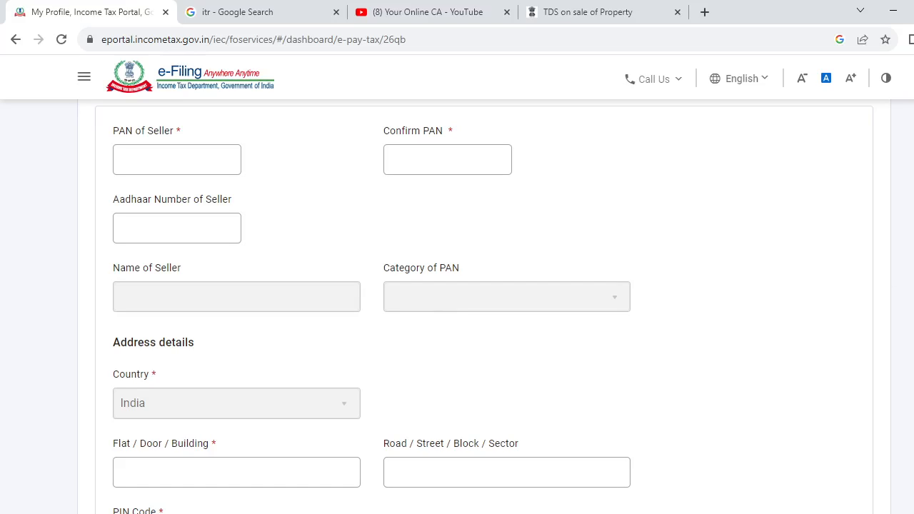
{"action": "scroll", "coordinate": [484, 307], "scroll_direction": "down", "scroll_amount": 2}
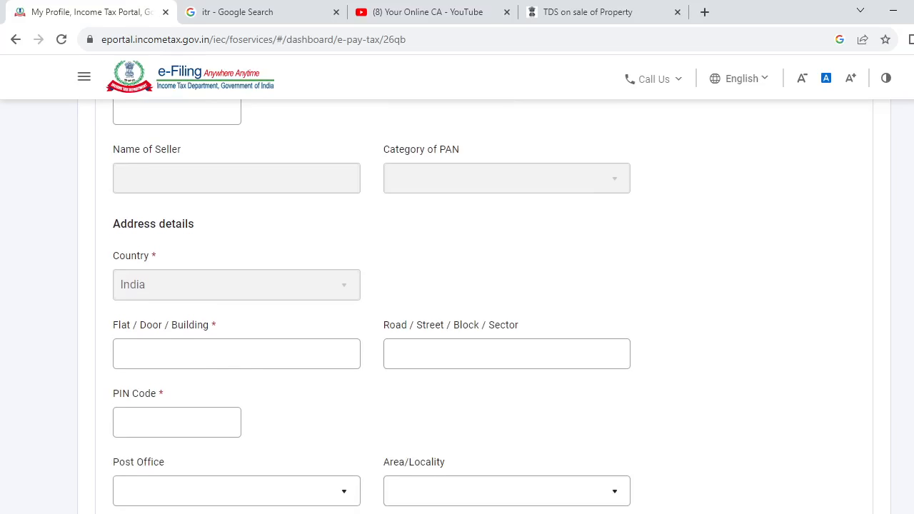
{"action": "scroll", "coordinate": [484, 307], "scroll_direction": "down", "scroll_amount": 1}
{"action": "scroll", "coordinate": [484, 307], "scroll_direction": "up", "scroll_amount": 1}
{"action": "scroll", "coordinate": [484, 306], "scroll_direction": "down", "scroll_amount": 1}
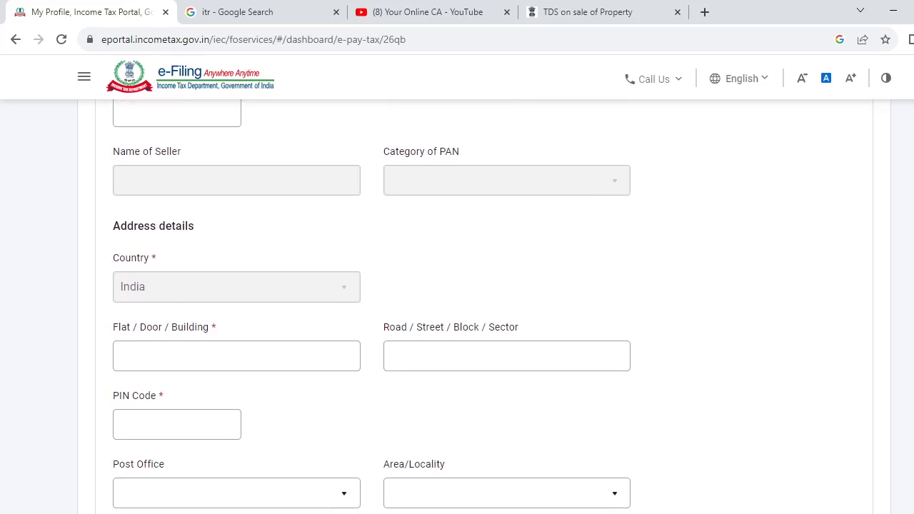
{"action": "scroll", "coordinate": [484, 307], "scroll_direction": "down", "scroll_amount": 1}
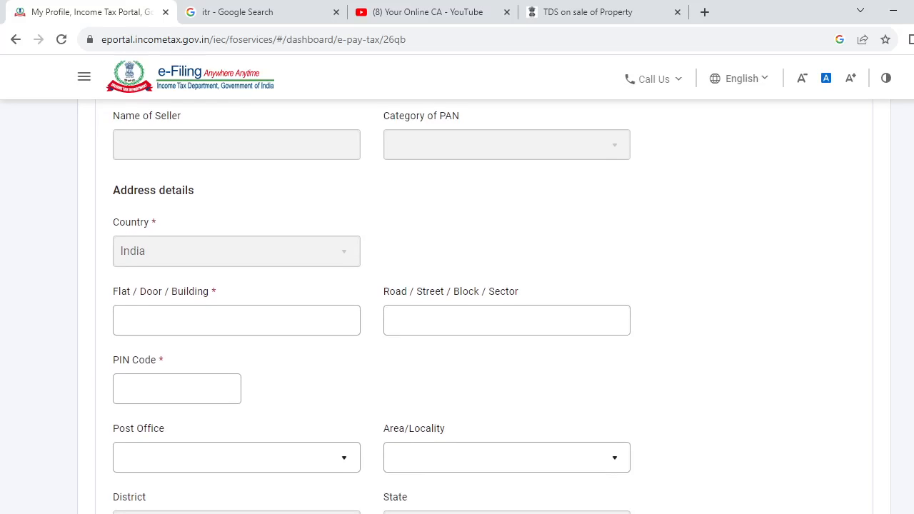
{"action": "scroll", "coordinate": [484, 307], "scroll_direction": "down", "scroll_amount": 2}
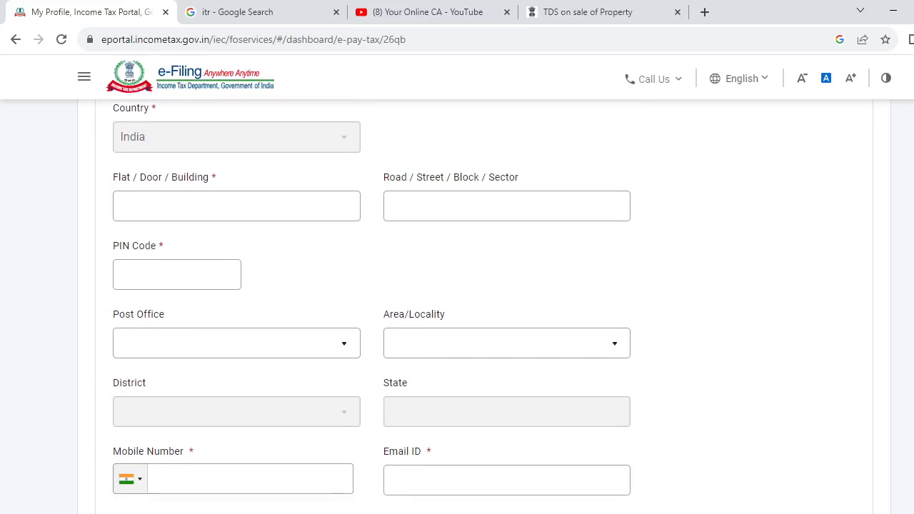
{"action": "scroll", "coordinate": [484, 307], "scroll_direction": "down", "scroll_amount": 2}
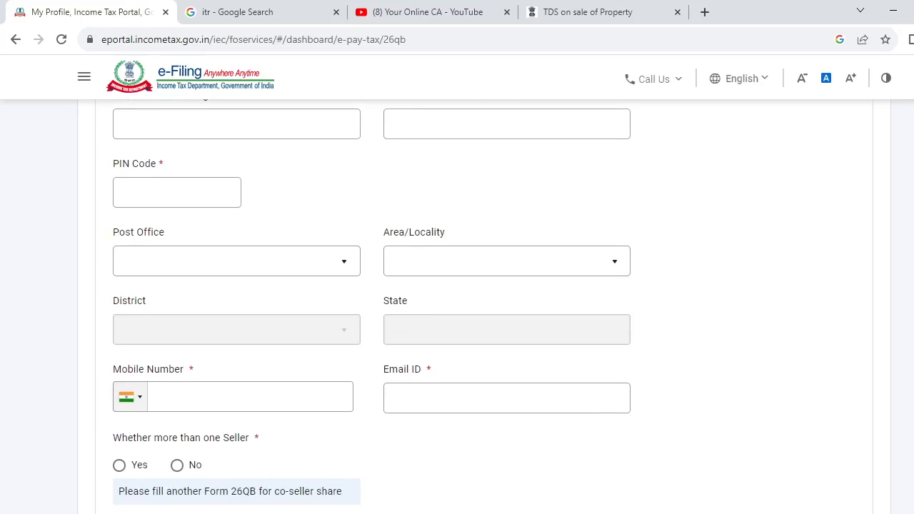
{"action": "scroll", "coordinate": [484, 307], "scroll_direction": "down", "scroll_amount": 2}
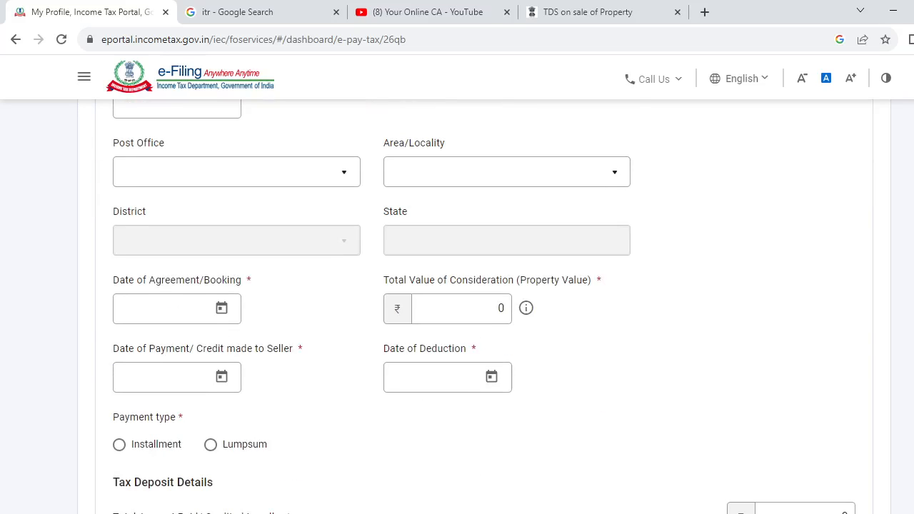
Step: Set the type of property to Building (Shops, Apartments, Flats, Bungalows, etc.) in the property transferred details
{"action": "scroll", "coordinate": [457, 307], "scroll_direction": "up", "scroll_amount": 5}
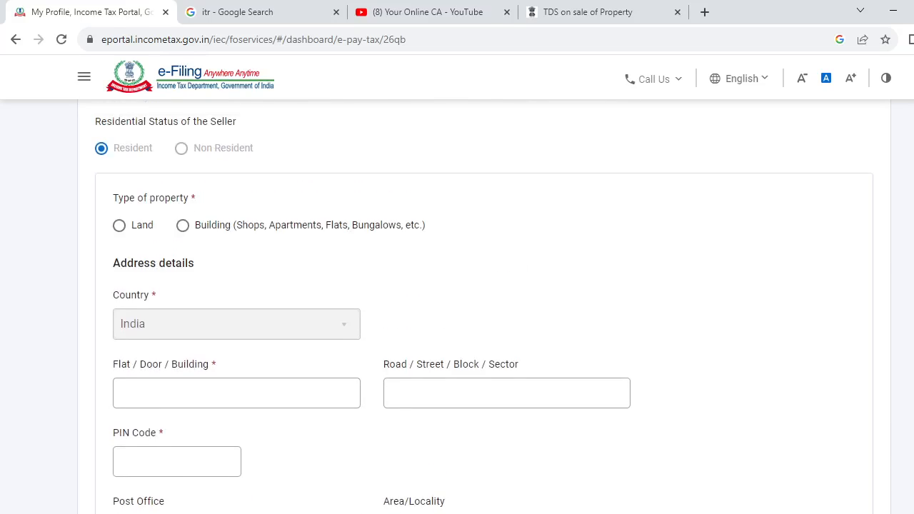
{"action": "scroll", "coordinate": [457, 307], "scroll_direction": "up", "scroll_amount": 2}
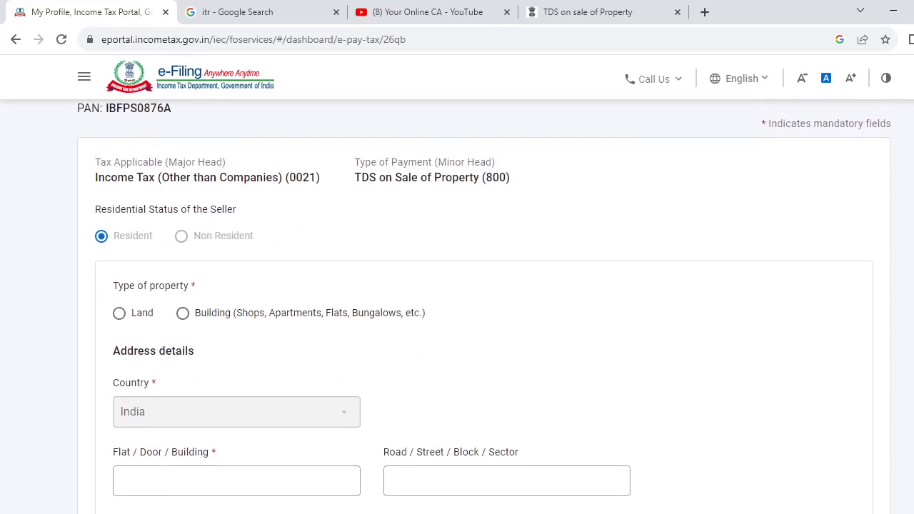
{"action": "scroll", "coordinate": [457, 307], "scroll_direction": "up", "scroll_amount": 1}
{"action": "scroll", "coordinate": [457, 307], "scroll_direction": "down", "scroll_amount": 1}
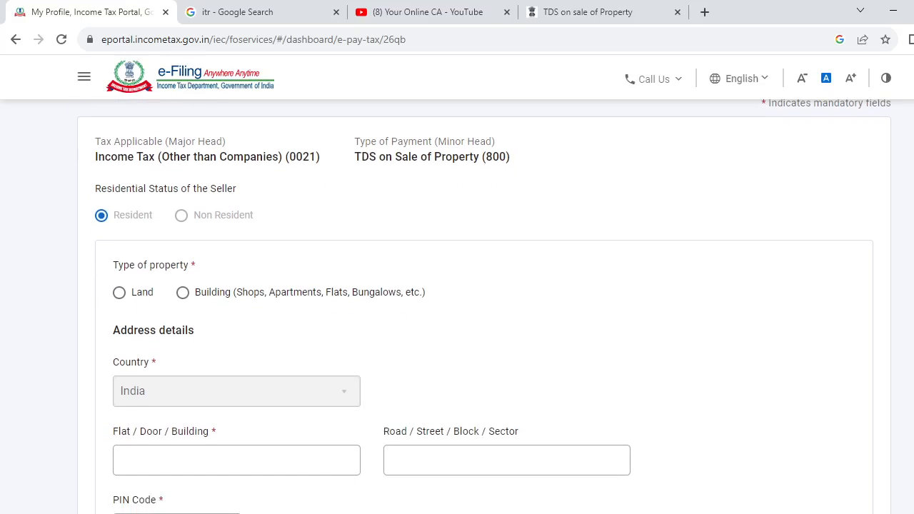
{"action": "scroll", "coordinate": [457, 307], "scroll_direction": "down", "scroll_amount": 1}
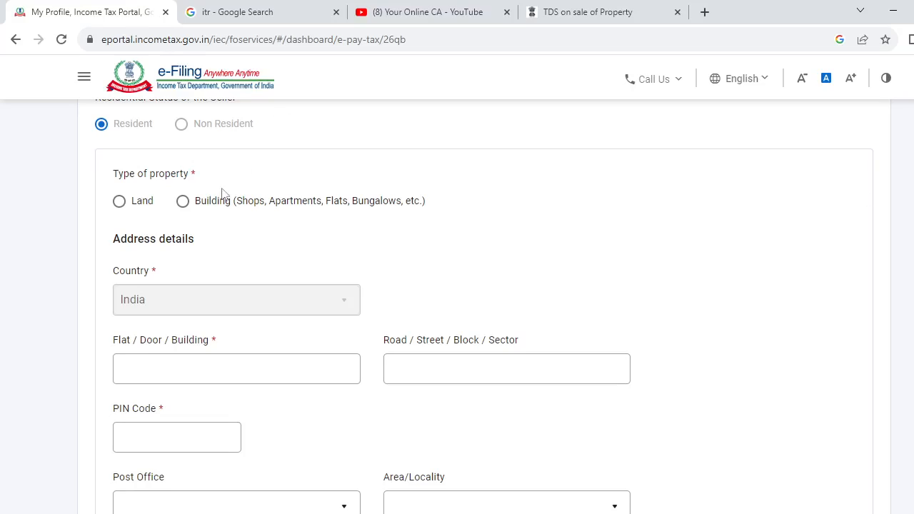
{"action": "left_click", "coordinate": [182, 202]}
Step: Set the Date of Agreement/Booking to 01-Nov-2023 in the property details
{"action": "scroll", "coordinate": [484, 307], "scroll_direction": "down", "scroll_amount": 1}
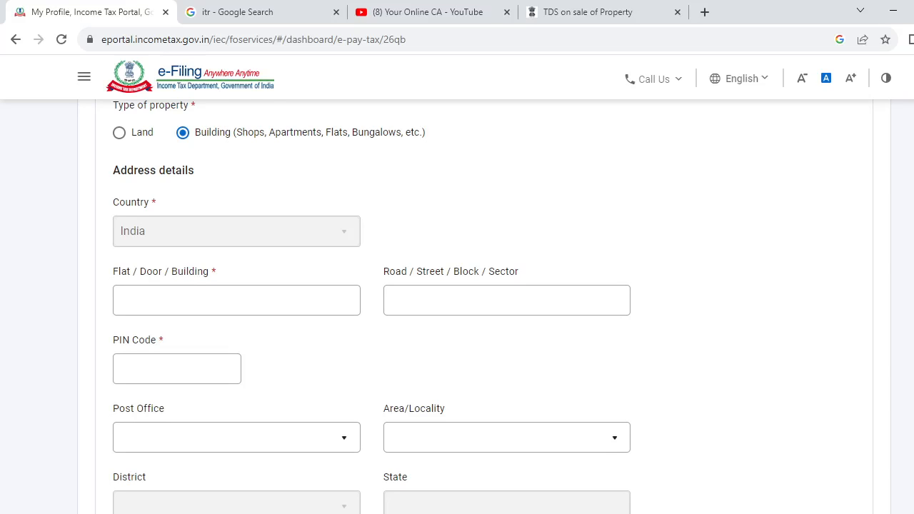
{"action": "scroll", "coordinate": [457, 307], "scroll_direction": "down", "scroll_amount": 3}
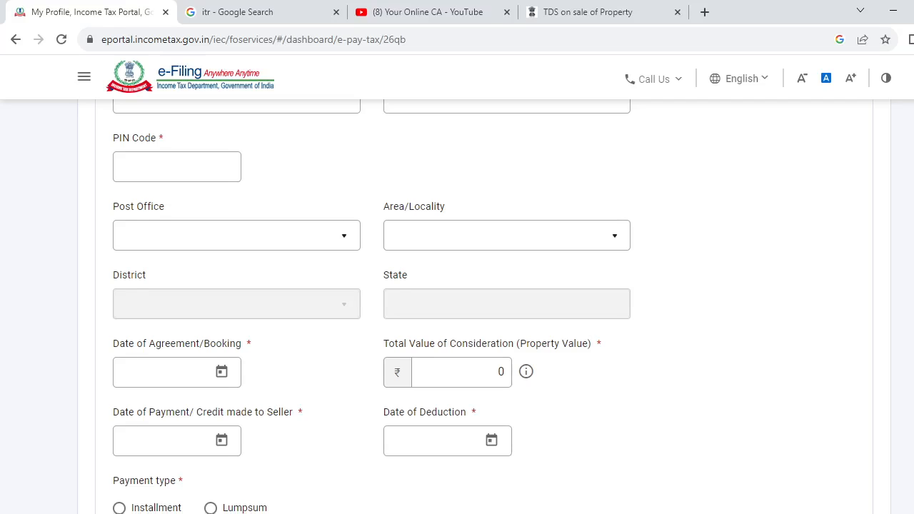
{"action": "scroll", "coordinate": [457, 307], "scroll_direction": "down", "scroll_amount": 2}
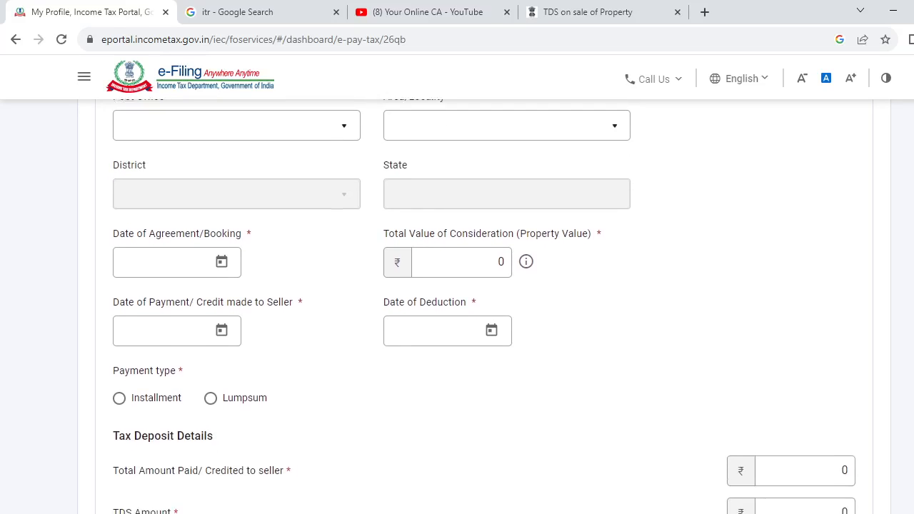
{"action": "scroll", "coordinate": [456, 306], "scroll_direction": "down", "scroll_amount": 1}
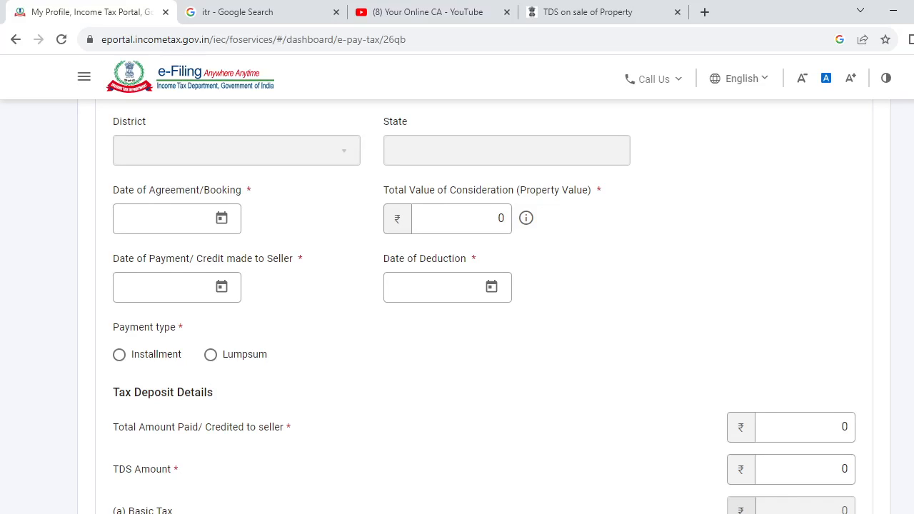
{"action": "left_click", "coordinate": [223, 221]}
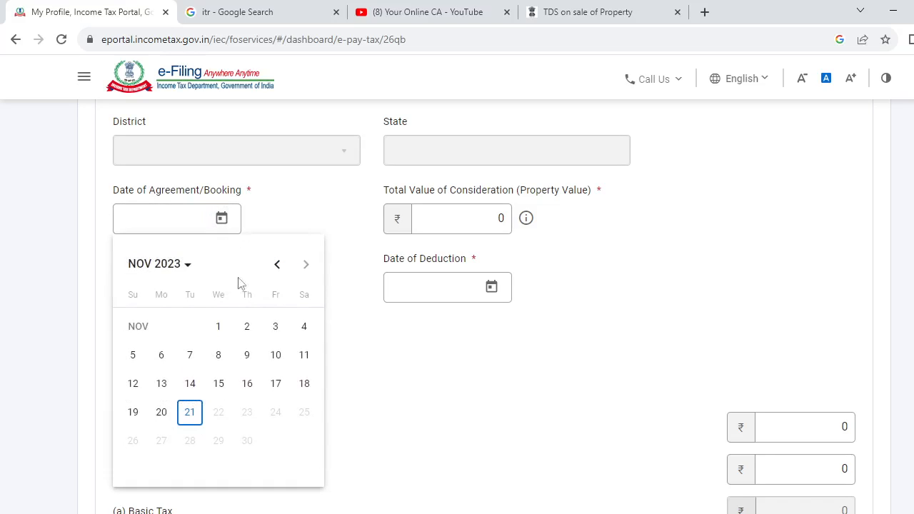
{"action": "left_click", "coordinate": [223, 327]}
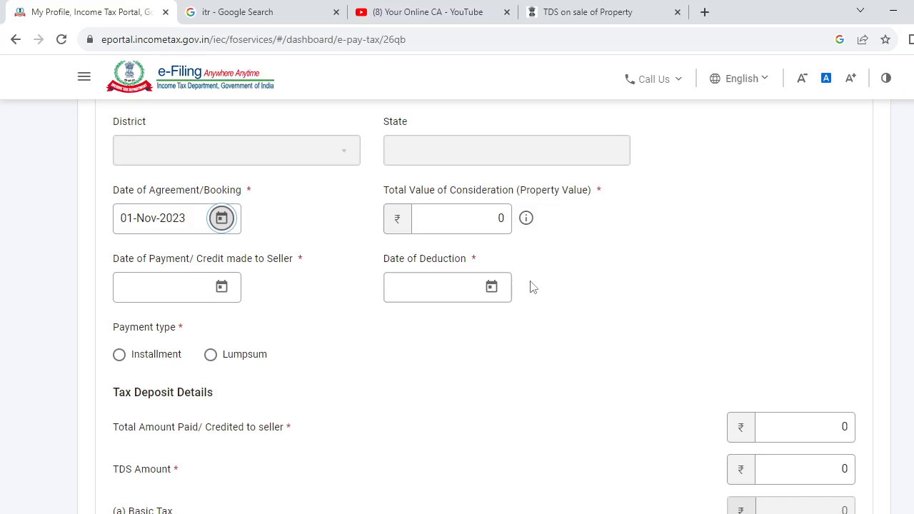
Step: Set the Total Value of Consideration (Property Value) to 60,00,000
{"action": "left_click", "coordinate": [496, 220]}
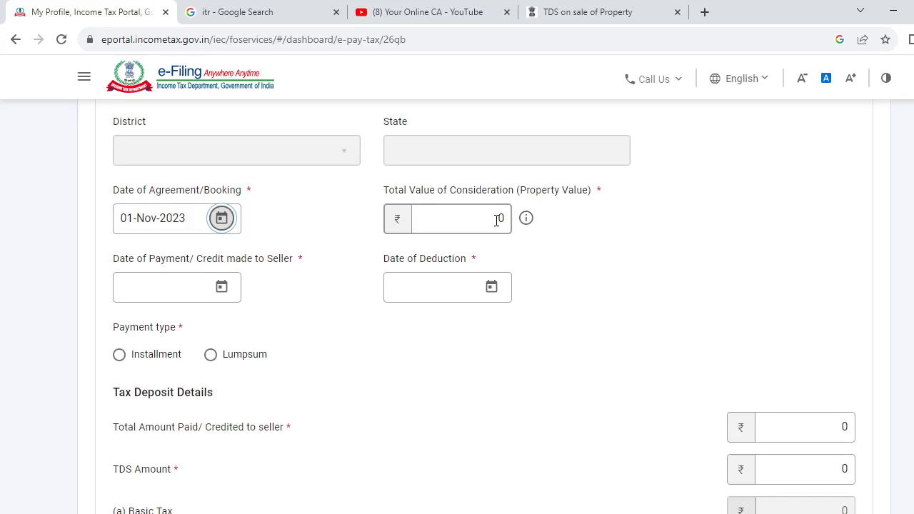
{"action": "double_click", "coordinate": [496, 220]}
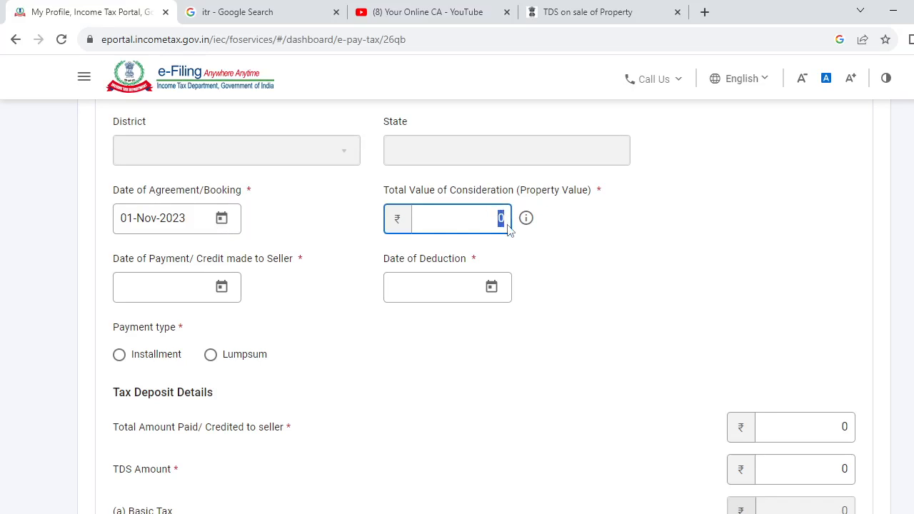
{"action": "type", "text": "6000000"}
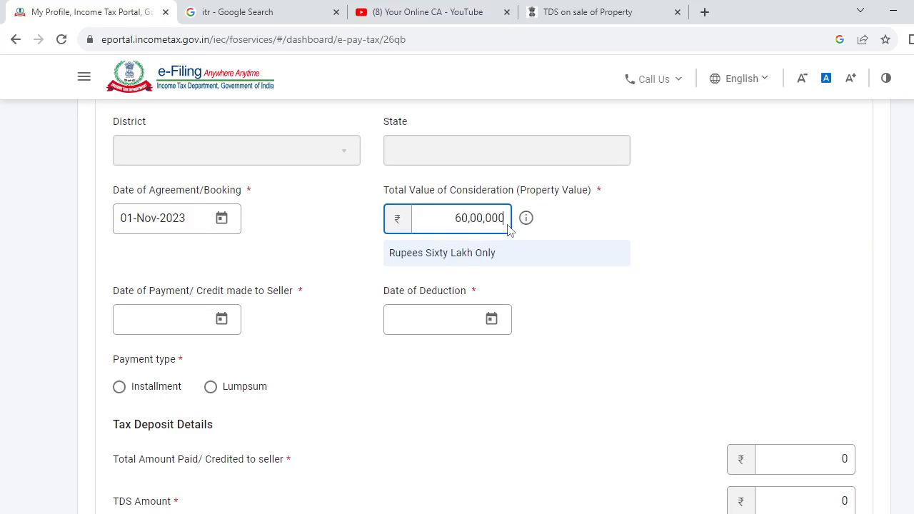
{"action": "left_click", "coordinate": [691, 222]}
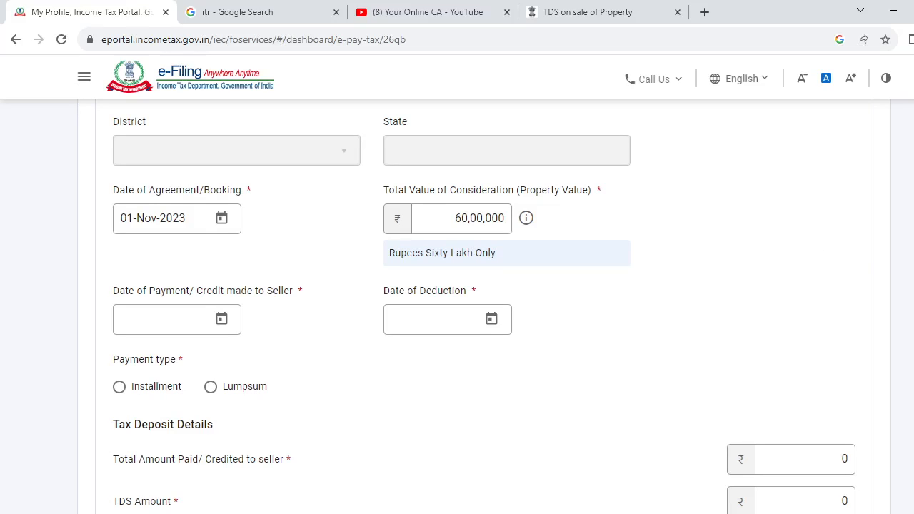
Step: Set the Date of Payment/Credit made to Seller to 21-Nov-2023
{"action": "scroll", "coordinate": [484, 307], "scroll_direction": "down", "scroll_amount": 1}
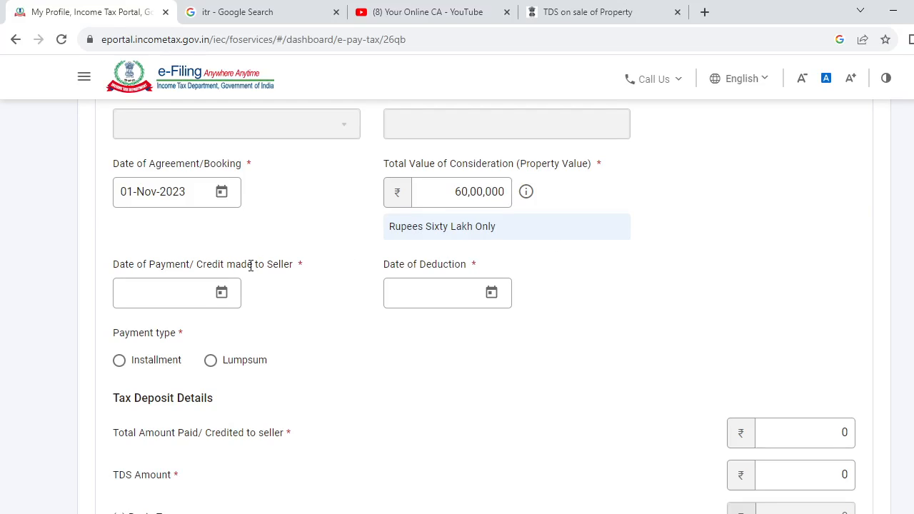
{"action": "left_click", "coordinate": [223, 302]}
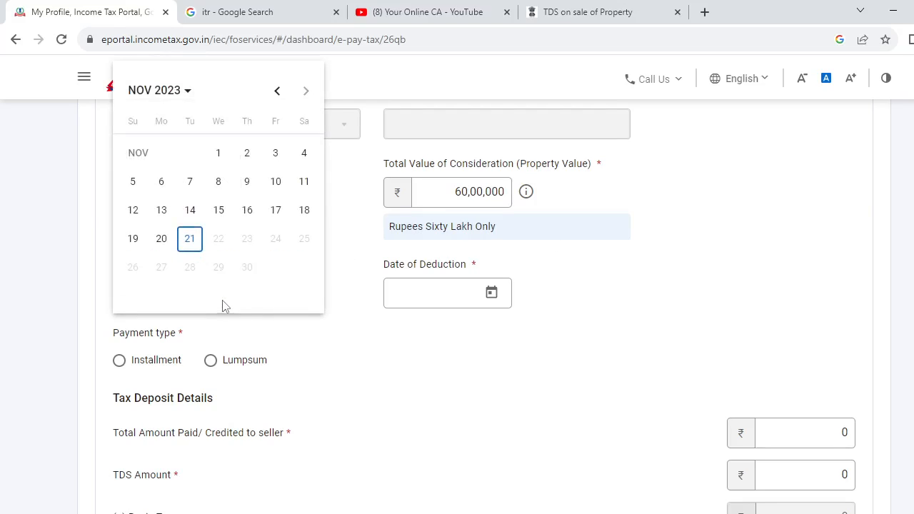
{"action": "left_click", "coordinate": [190, 243]}
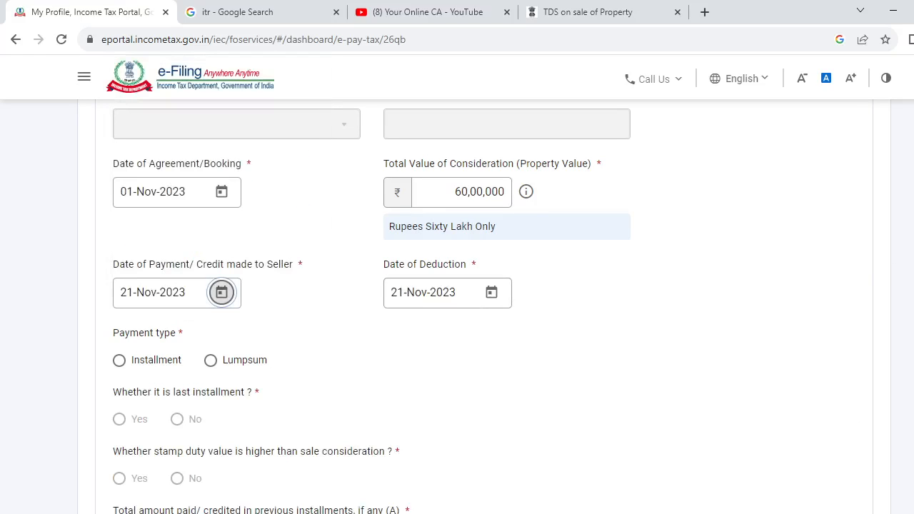
Step: Set the payment type to Lumpsum and answer No to whether stamp duty value is higher than sale consideration
{"action": "scroll", "coordinate": [457, 307], "scroll_direction": "down", "scroll_amount": 3}
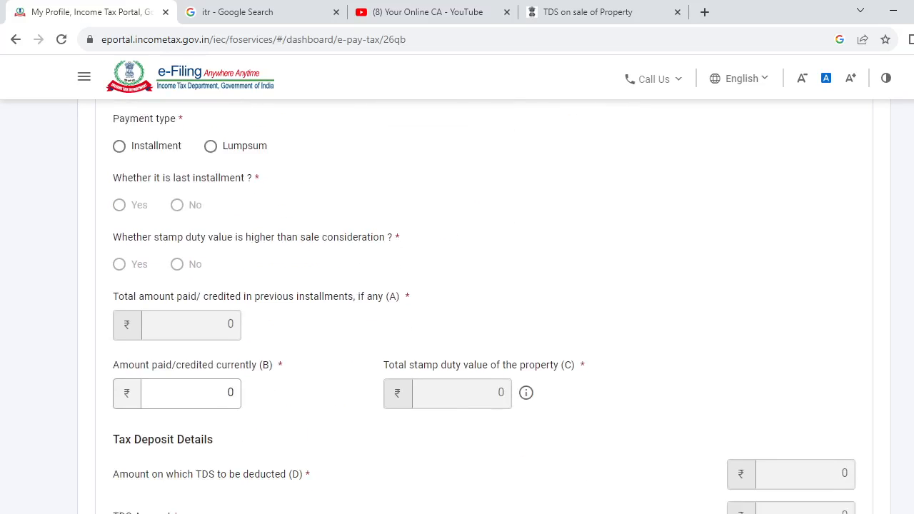
{"action": "scroll", "coordinate": [457, 306], "scroll_direction": "up", "scroll_amount": 2}
{"action": "scroll", "coordinate": [371, 307], "scroll_direction": "down", "scroll_amount": 1}
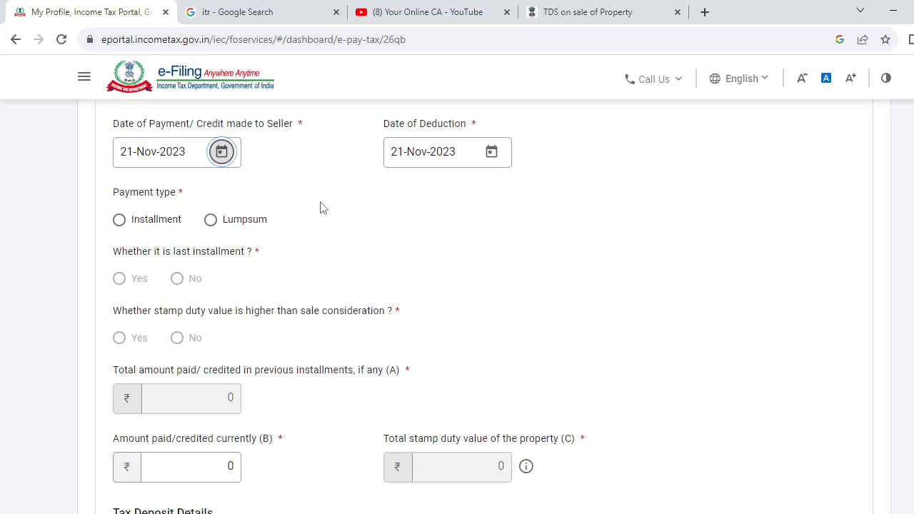
{"action": "left_click", "coordinate": [236, 223]}
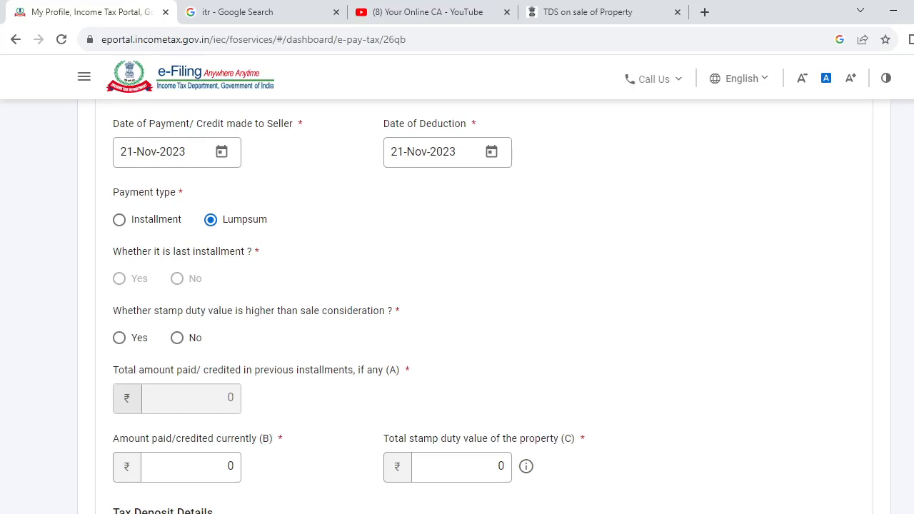
{"action": "scroll", "coordinate": [456, 307], "scroll_direction": "down", "scroll_amount": 1}
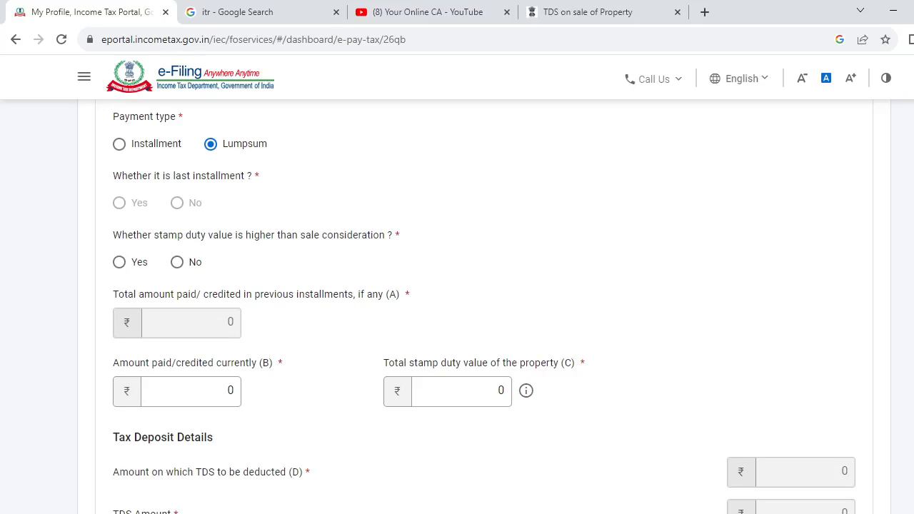
{"action": "left_click", "coordinate": [190, 269]}
Step: Set the Amount paid/credited currently (B) to 60,00,000 for the lumpsum payment
{"action": "left_click", "coordinate": [227, 393]}
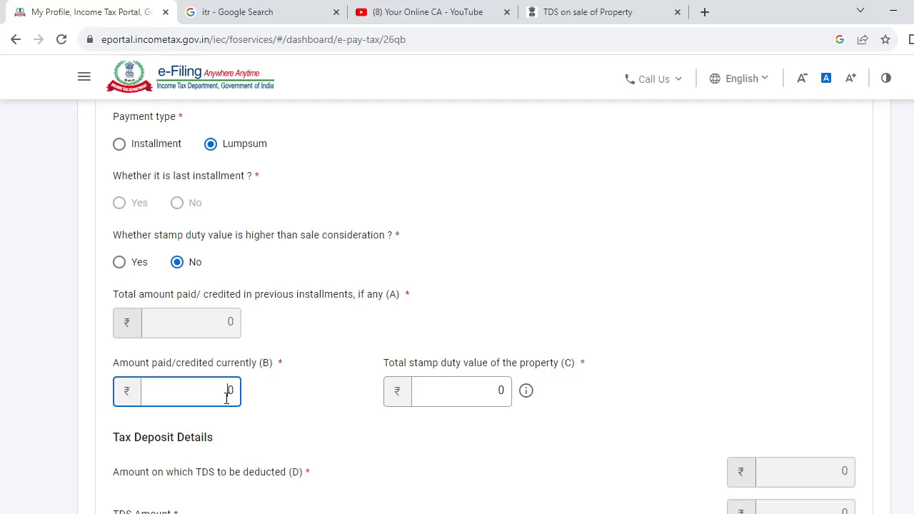
{"action": "type", "text": "60,00,0"}
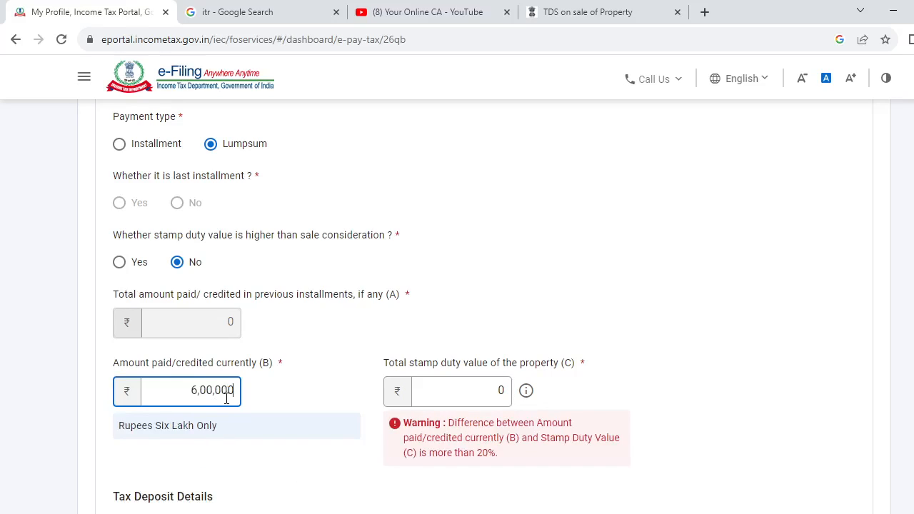
{"action": "type", "text": "0"}
{"action": "left_click", "coordinate": [281, 410]}
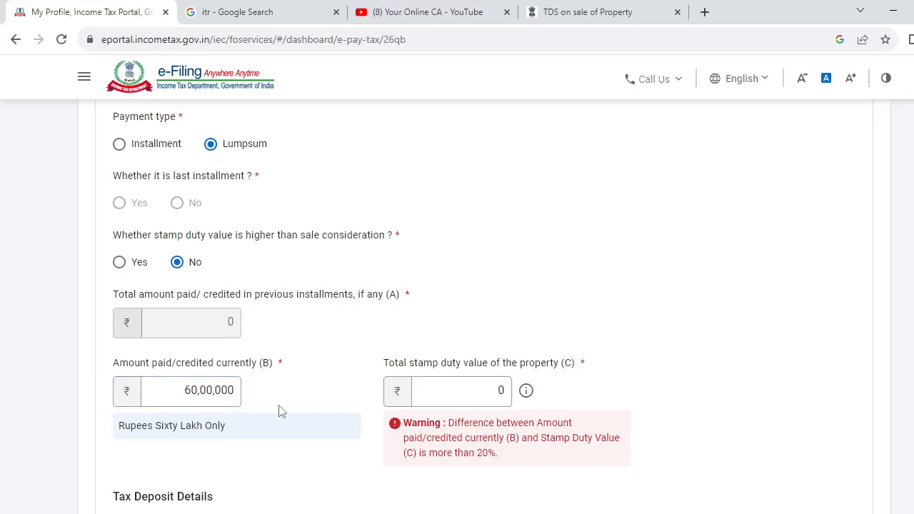
Step: Set the Total stamp duty value of the property (C) to 60,00,000 and review the tax deposit details
{"action": "left_click", "coordinate": [478, 400]}
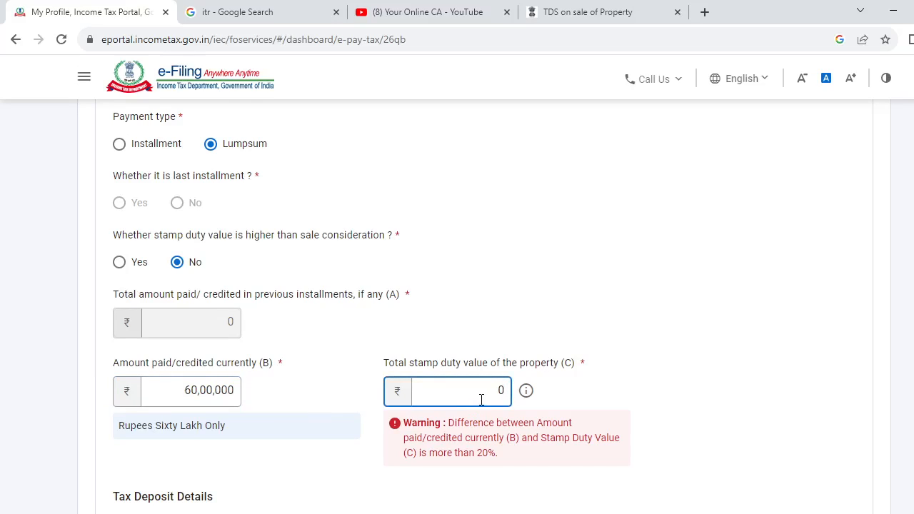
{"action": "type", "text": "600000"}
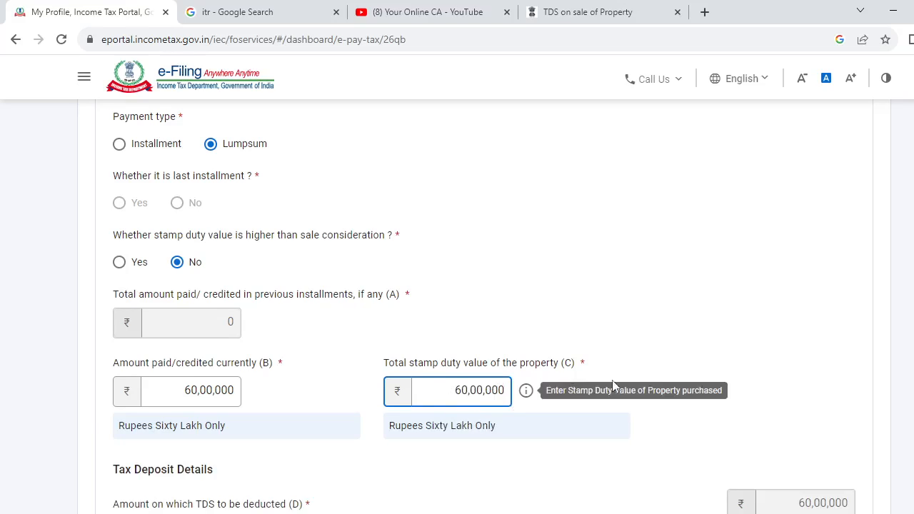
{"action": "left_click", "coordinate": [612, 382]}
{"action": "scroll", "coordinate": [457, 307], "scroll_direction": "down", "scroll_amount": 4}
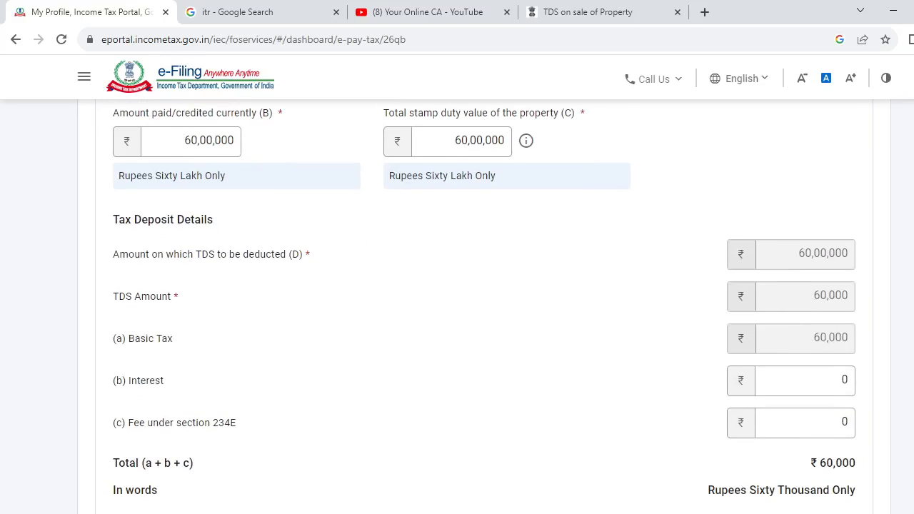
{"action": "scroll", "coordinate": [457, 307], "scroll_direction": "down", "scroll_amount": 1}
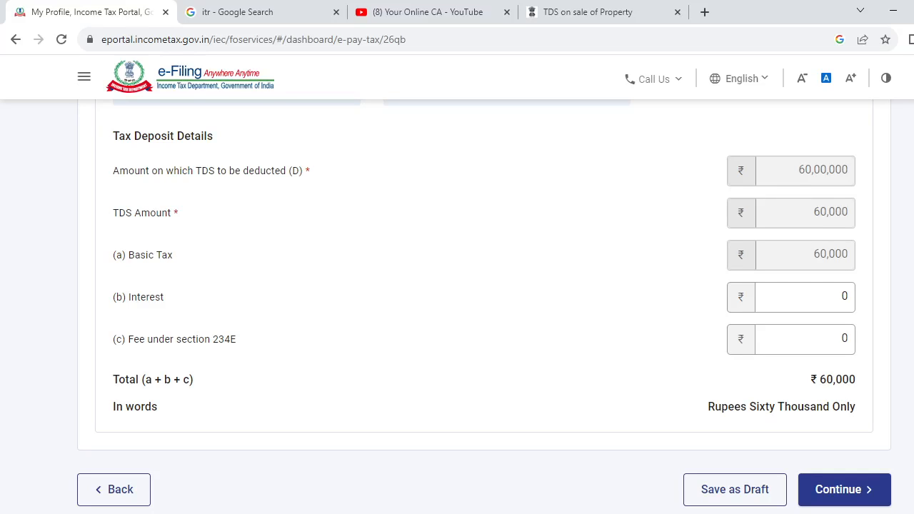
Step: Change the payment type to Installment and answer No to whether it is the last installment
{"action": "scroll", "coordinate": [457, 307], "scroll_direction": "up", "scroll_amount": 6}
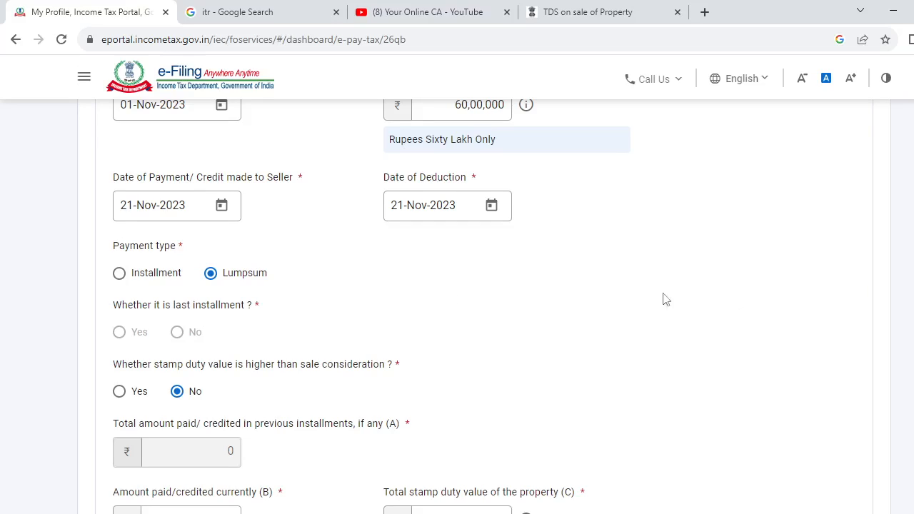
{"action": "left_click", "coordinate": [120, 273]}
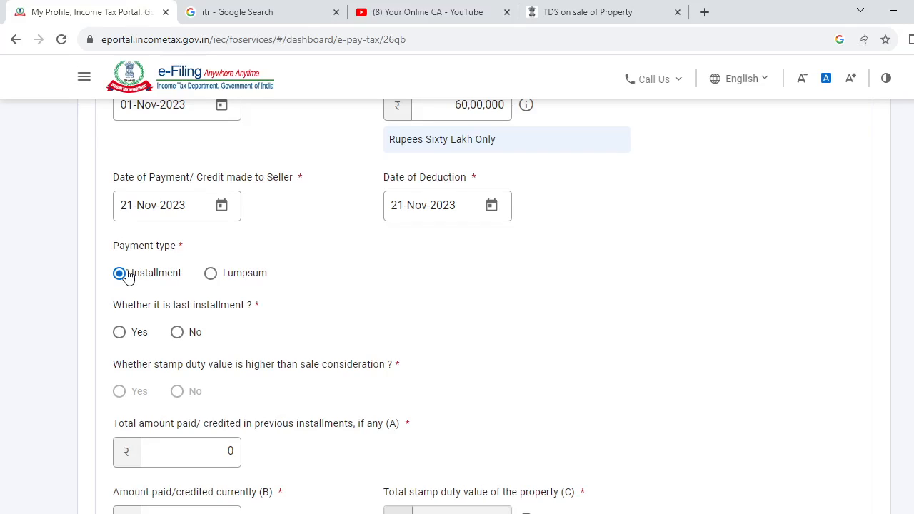
{"action": "left_click", "coordinate": [181, 342]}
Step: Set the Total amount paid/credited in previous installments (A) to 30,00,000
{"action": "scroll", "coordinate": [457, 307], "scroll_direction": "down", "scroll_amount": 2}
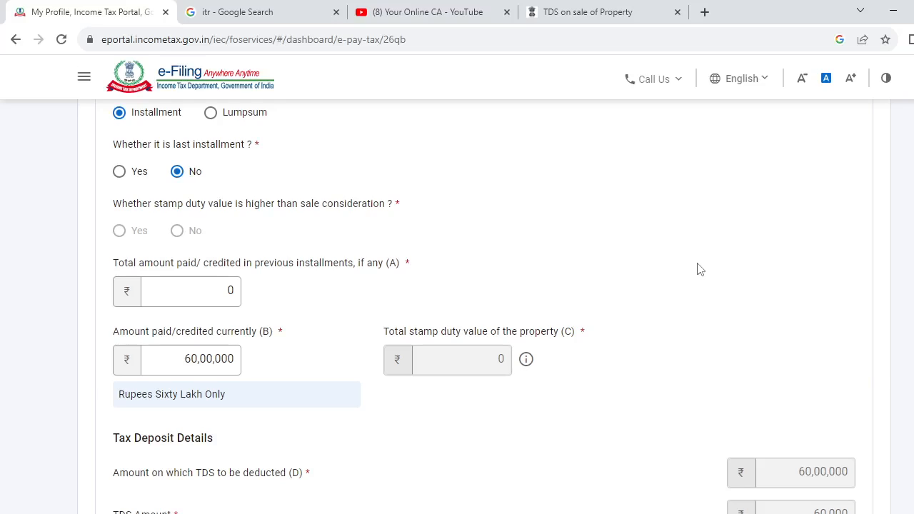
{"action": "left_click", "coordinate": [226, 296]}
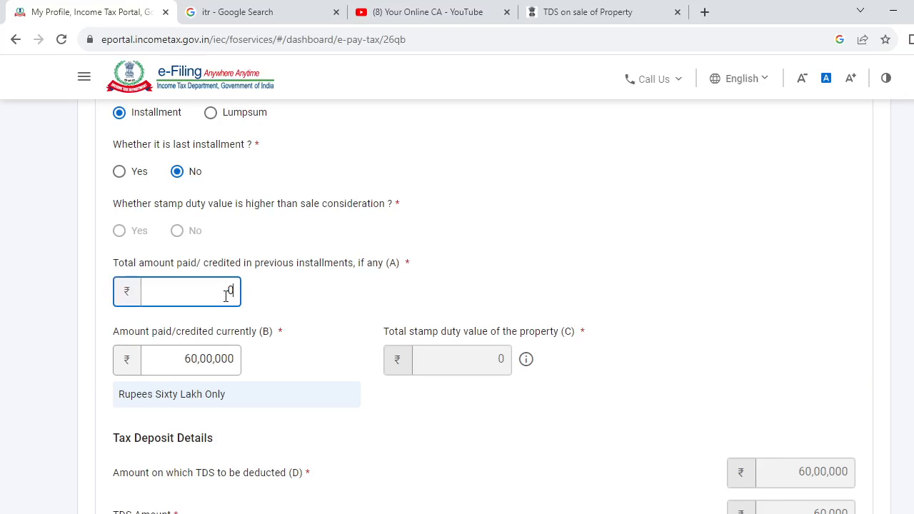
{"action": "type", "text": "30,00,0"}
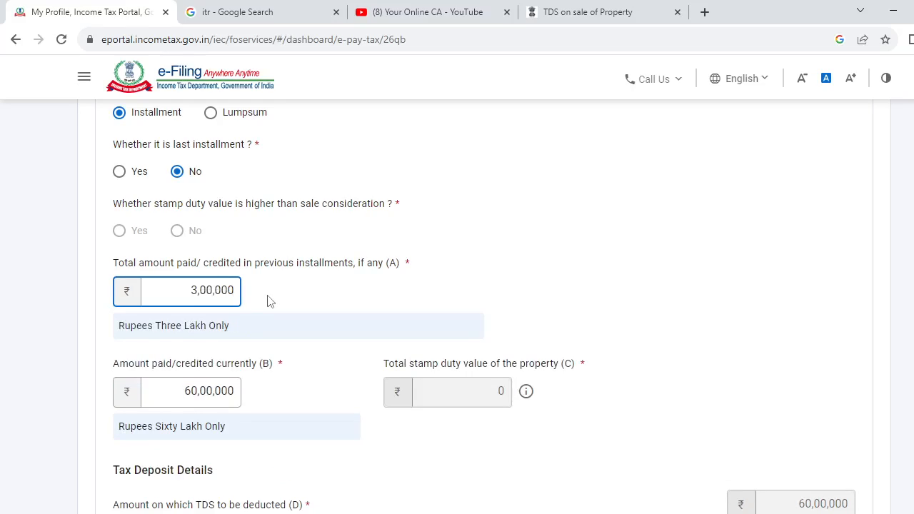
{"action": "type", "text": "0"}
{"action": "left_click", "coordinate": [281, 301]}
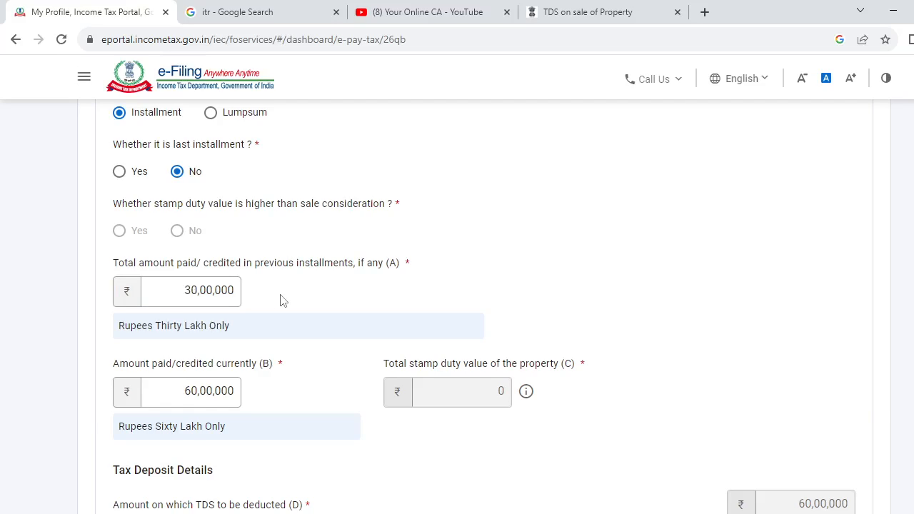
Step: Set the Amount paid/credited currently (B) to 30,00,000 and review the tax deposit details down to the total
{"action": "left_click", "coordinate": [238, 396]}
{"action": "key", "text": "BackSpace"}
{"action": "key", "text": "BackSpace"}
{"action": "key", "text": "BackSpace"}
{"action": "key", "text": "BackSpace"}
{"action": "key", "text": "BackSpace"}
{"action": "key", "text": "BackSpace"}
{"action": "key", "text": "BackSpace"}
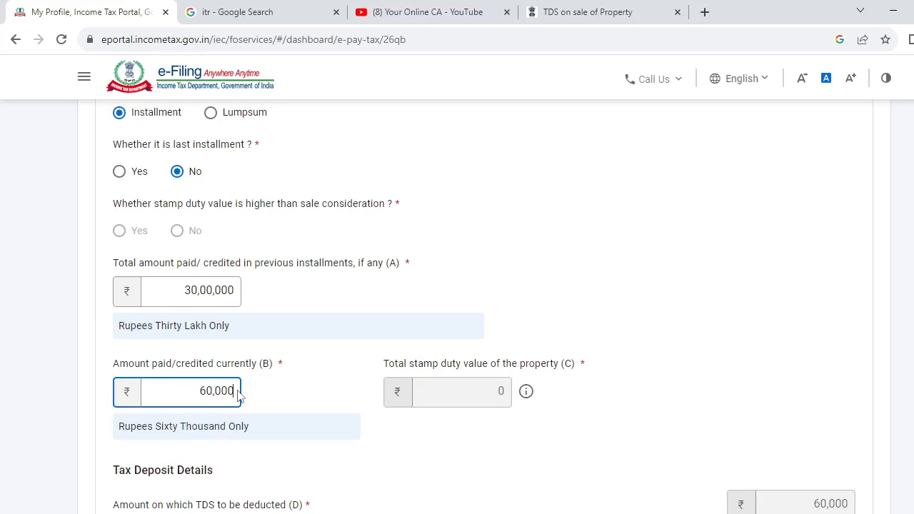
{"action": "type", "text": "30,00,000"}
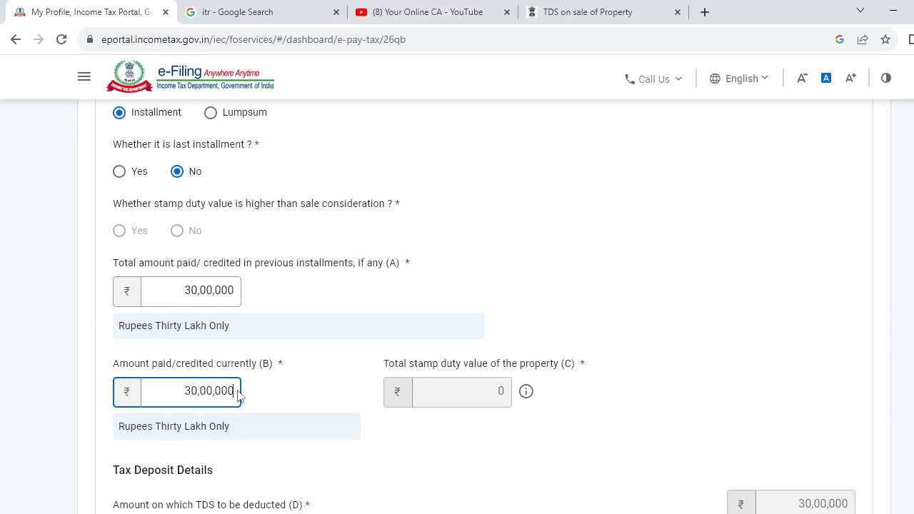
{"action": "left_click", "coordinate": [301, 389]}
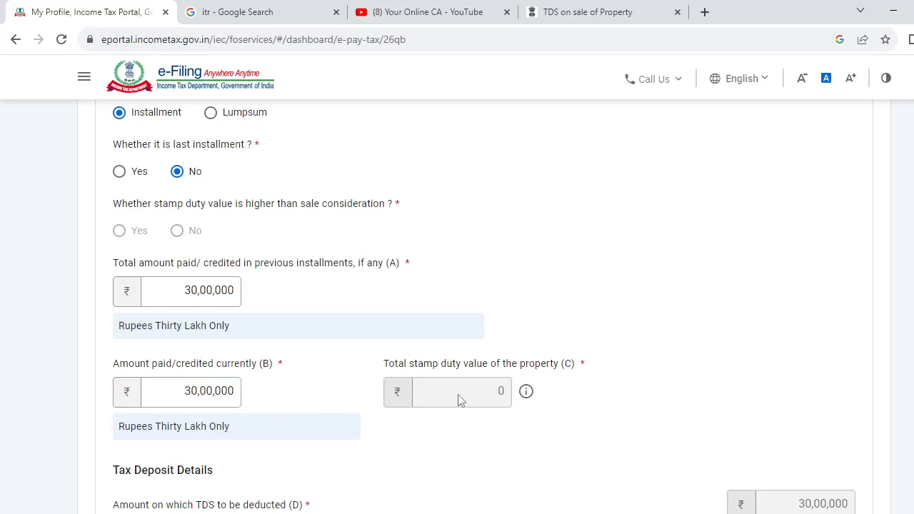
{"action": "scroll", "coordinate": [321, 343], "scroll_direction": "down", "scroll_amount": 3}
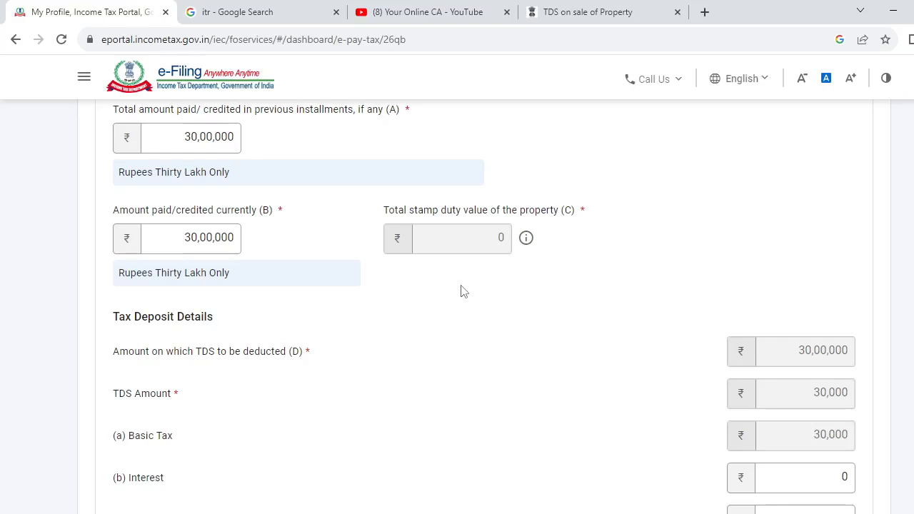
{"action": "scroll", "coordinate": [461, 291], "scroll_direction": "down", "scroll_amount": 5}
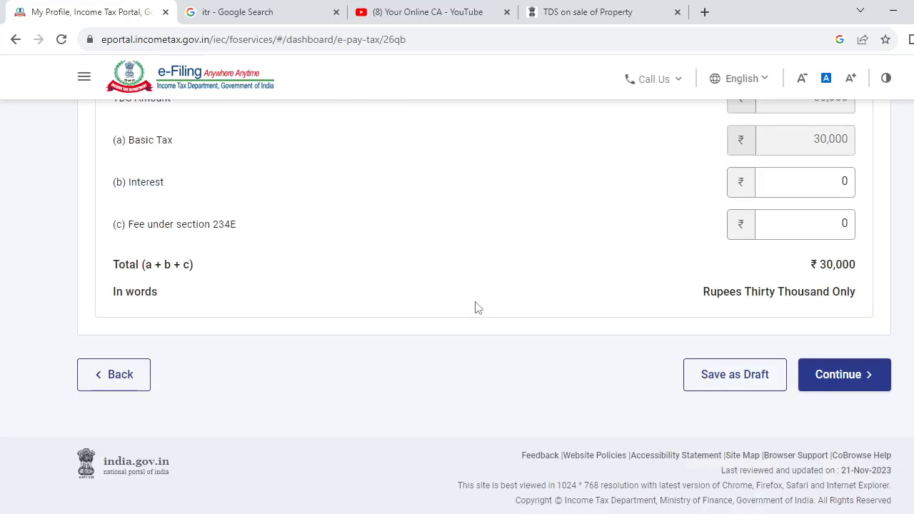